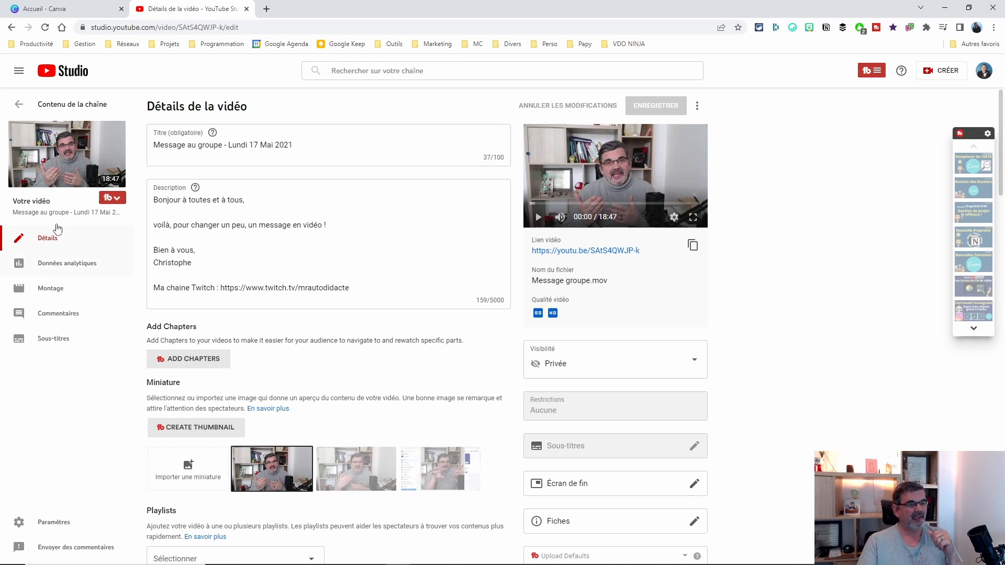
Open the video editor's audio library and look over the music tracks on offer.
left_click(54, 290)
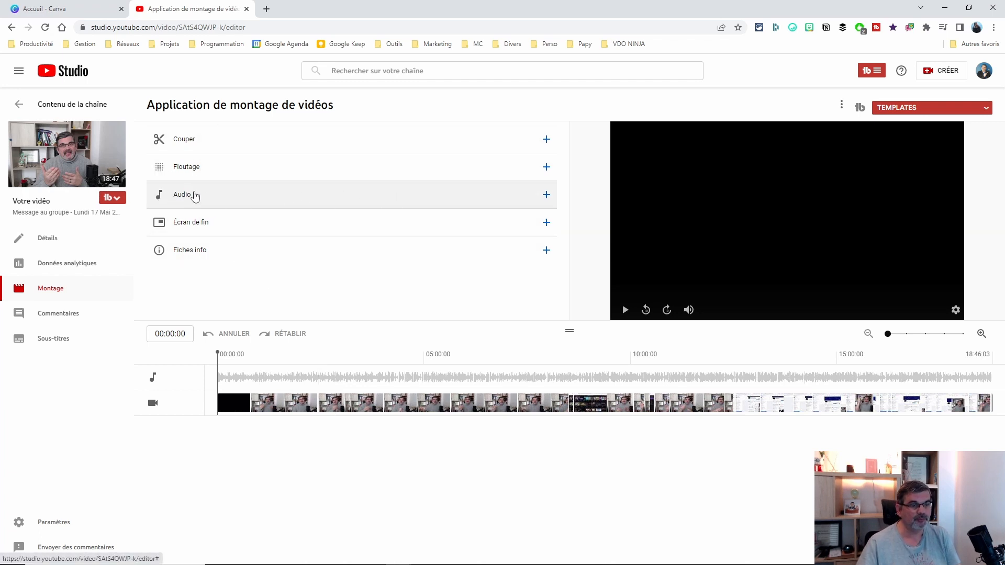
left_click(547, 196)
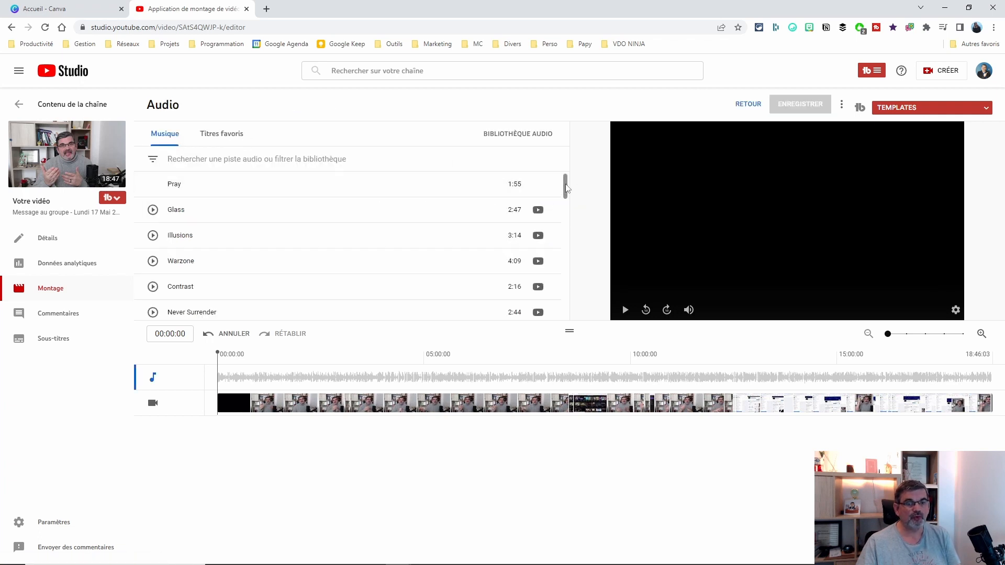
mouse_move(565, 188)
left_mouse_down()
mouse_move(570, 257)
mouse_move(566, 182)
left_mouse_up()
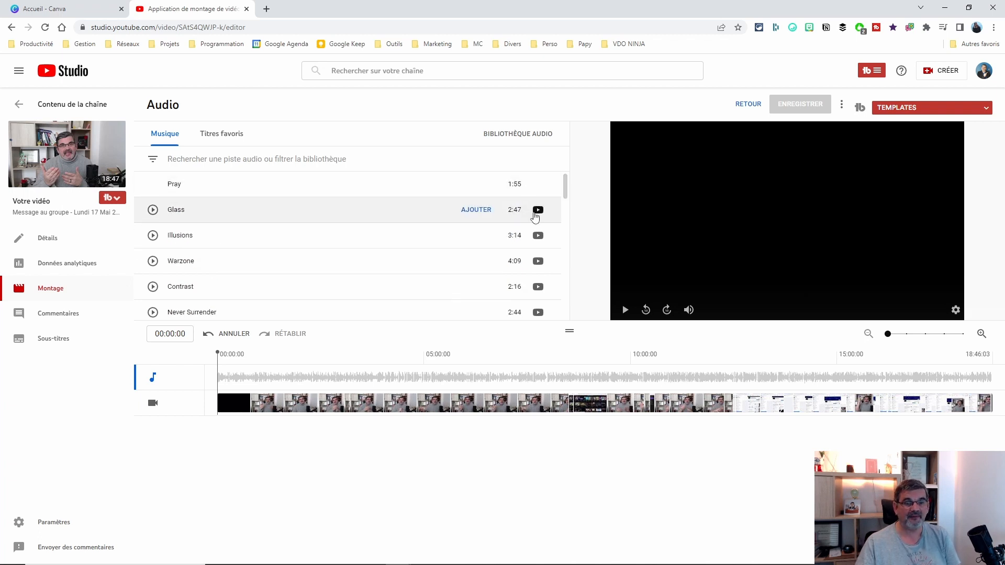
mouse_move(539, 214)
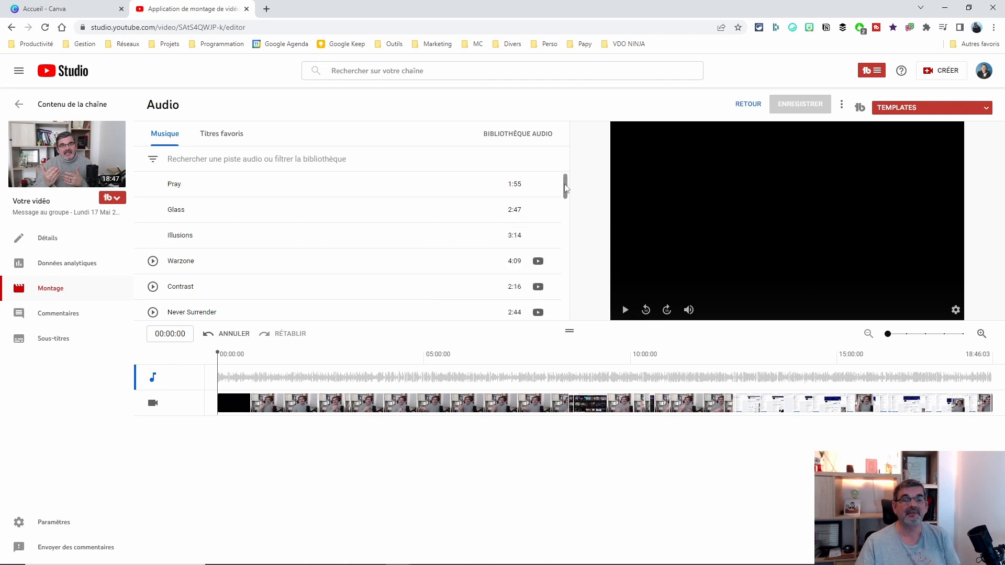
mouse_move(565, 188)
left_mouse_down()
mouse_move(561, 299)
mouse_move(565, 185)
left_mouse_up()
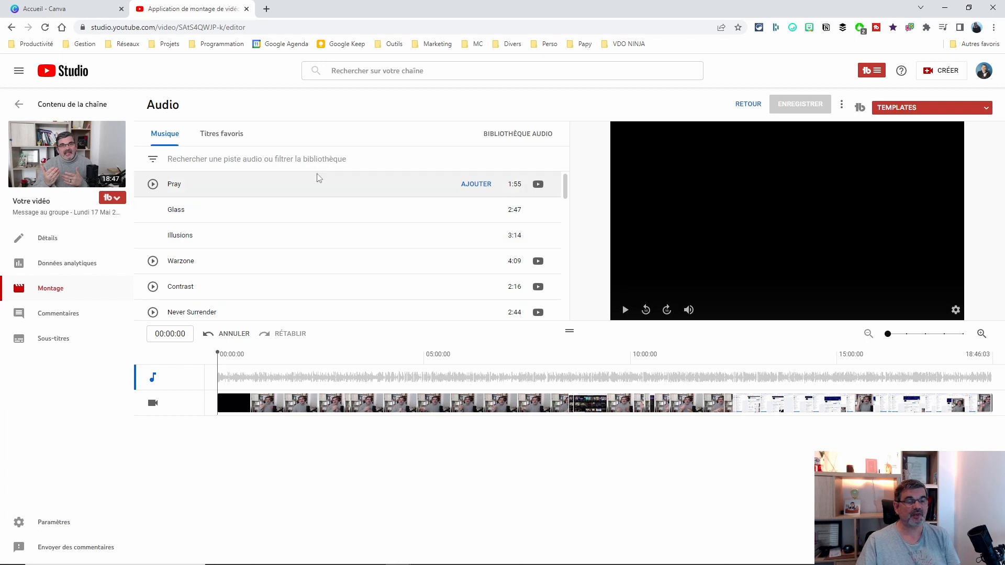
Show the favourite tracks and listen briefly to A New Orleans Crawfish Boil.
left_click(228, 135)
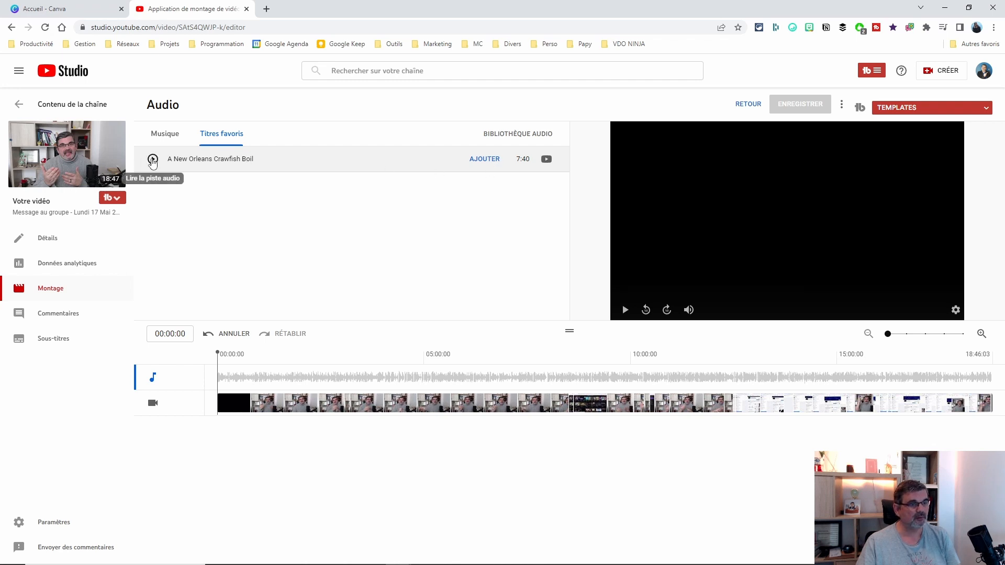
left_click(152, 160)
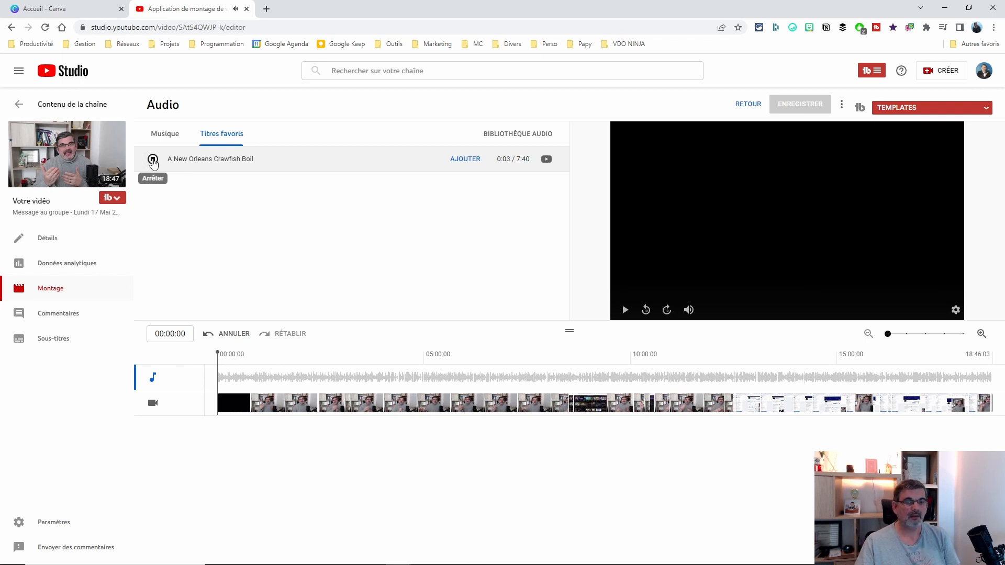
left_click(153, 160)
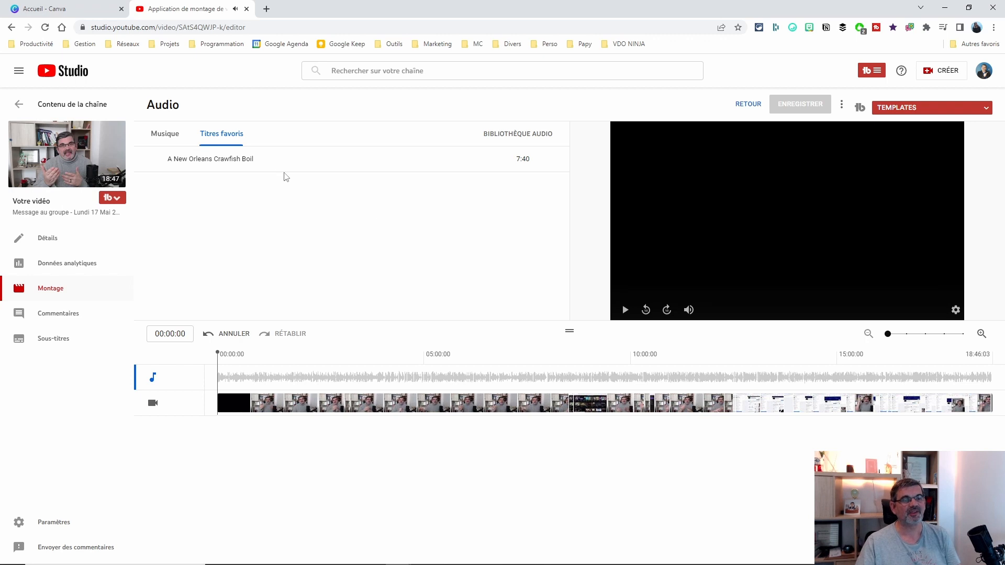
Return to the full music list and listen to a short preview of Warzone.
left_click(163, 137)
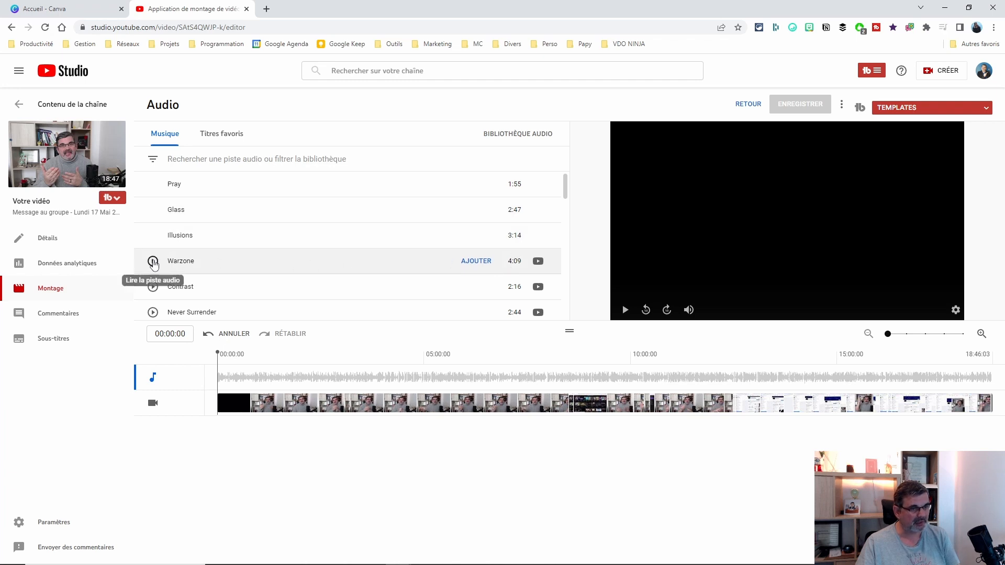
left_click(153, 262)
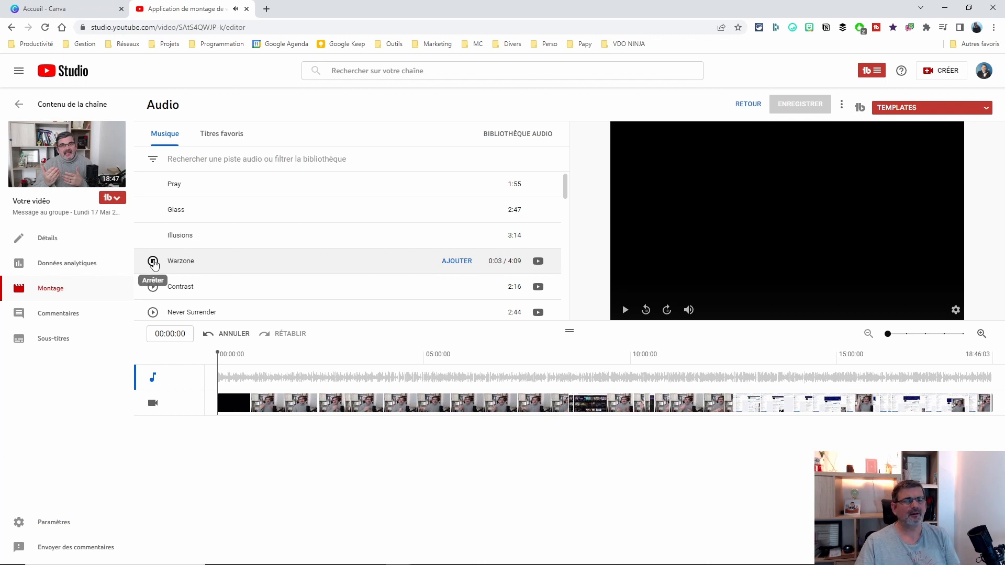
left_click(153, 262)
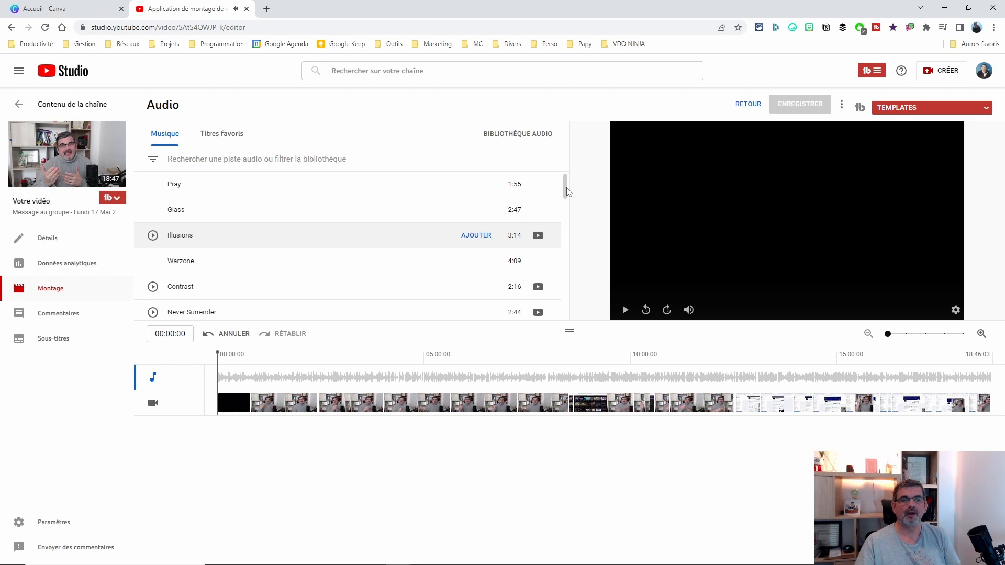
scroll(568, 192, "down", 1)
scroll(568, 191, "up", 1)
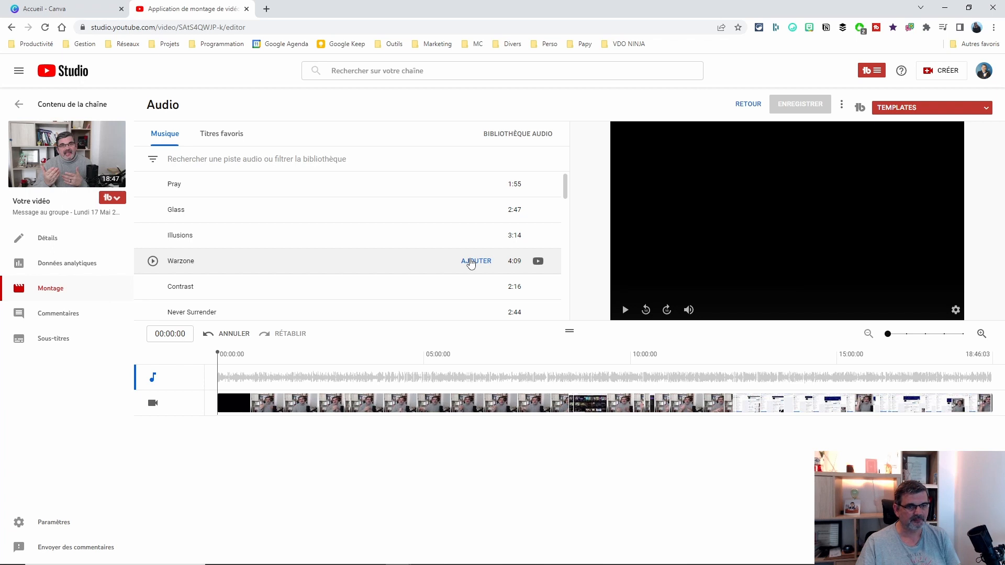
Add the Warzone track to the video and shift its clip to start at about 0:44.
left_click(471, 262)
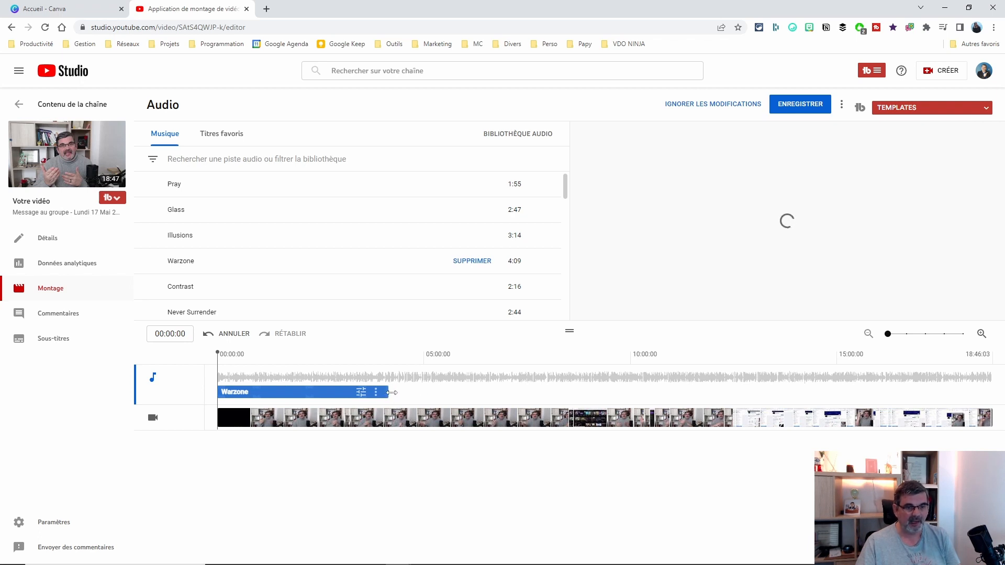
mouse_move(391, 393)
left_mouse_down()
mouse_move(293, 391)
mouse_move(392, 392)
left_mouse_up()
left_click_drag(269, 392, 316, 386)
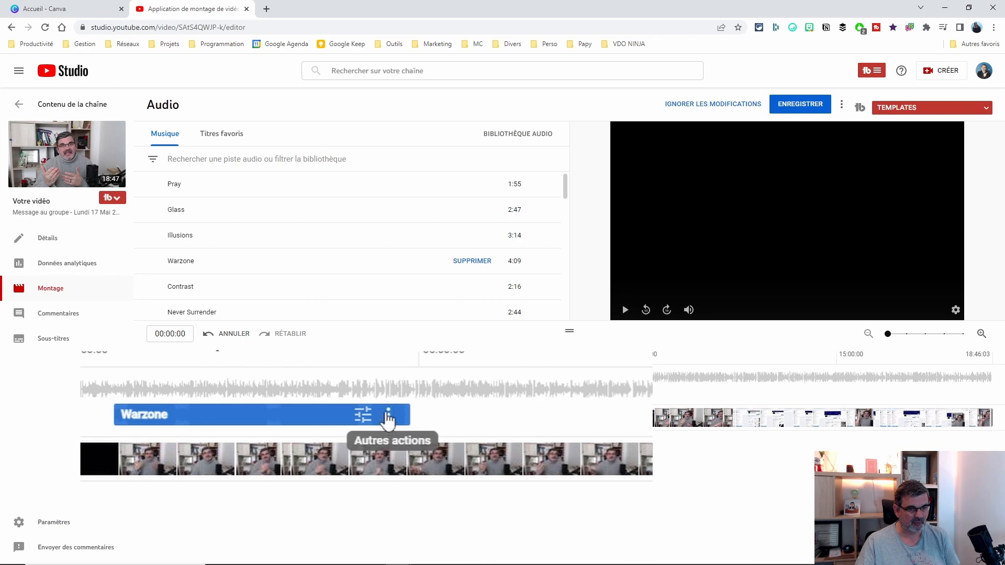
Check the Warzone clip's other actions and lower its track volume to about a quarter.
left_click(387, 415)
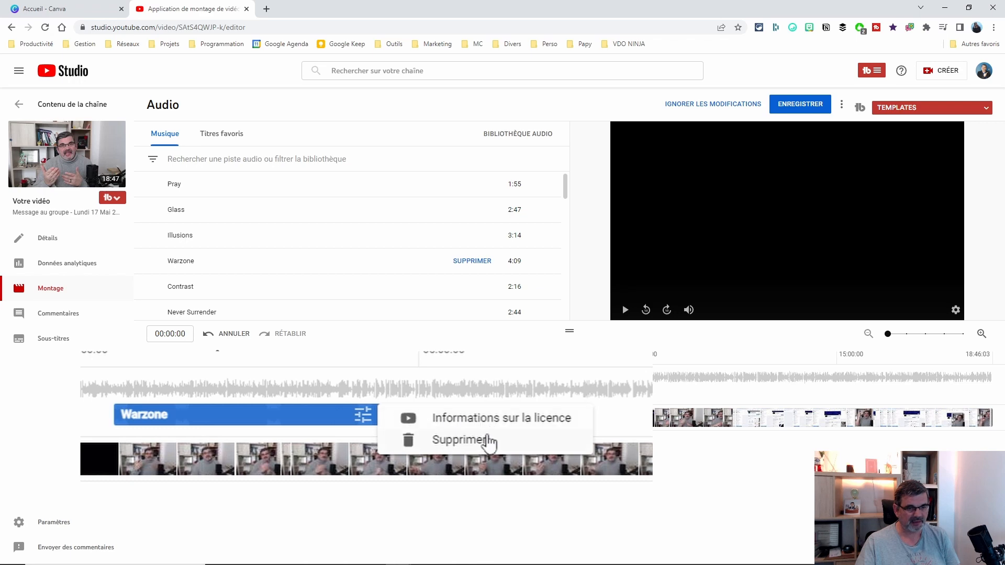
left_click(264, 415)
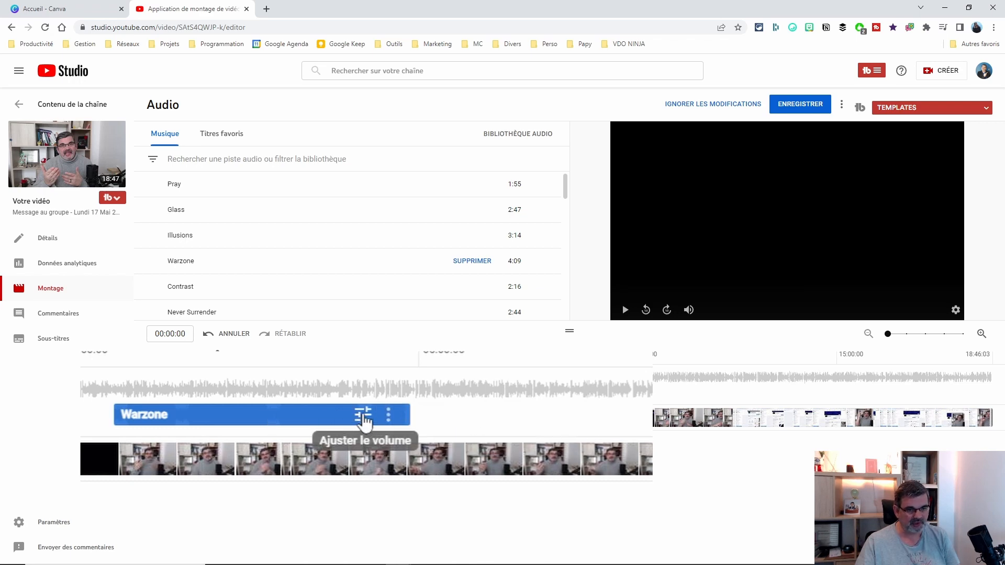
left_click(363, 419)
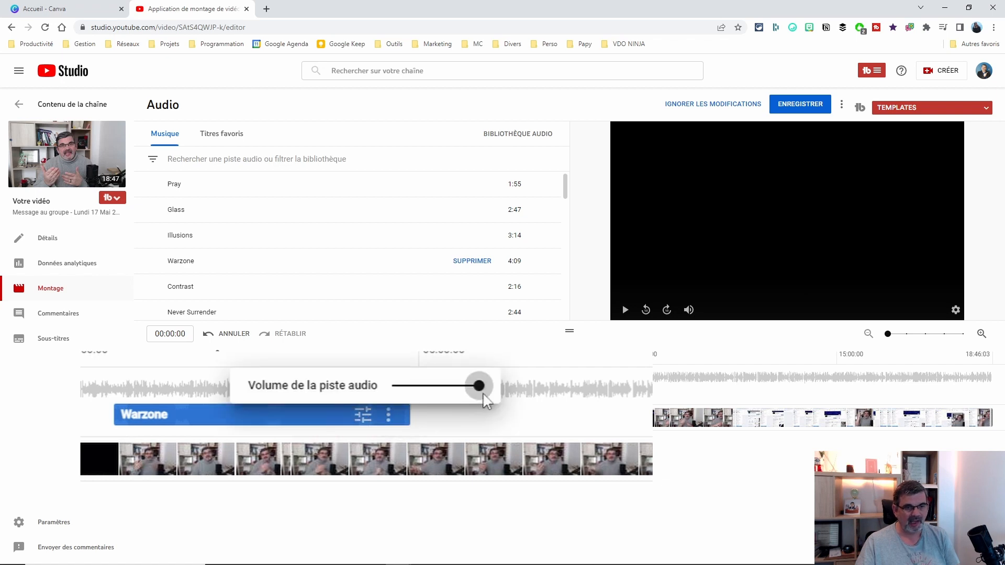
left_click_drag(477, 387, 413, 391)
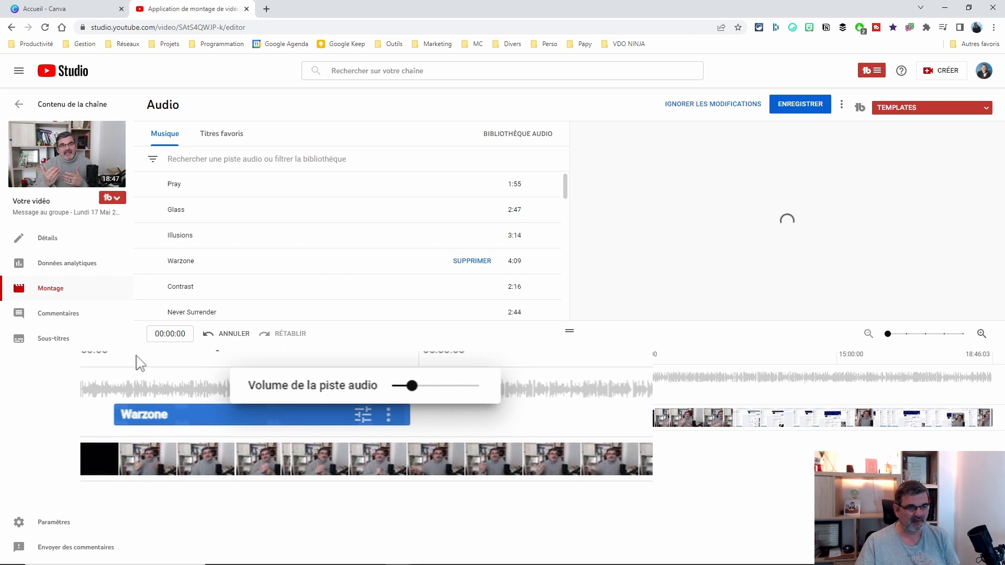
Play the video from about 0:38 to hear Warzone come in, with the player volume lowered to just over half.
left_click_drag(219, 366, 244, 362)
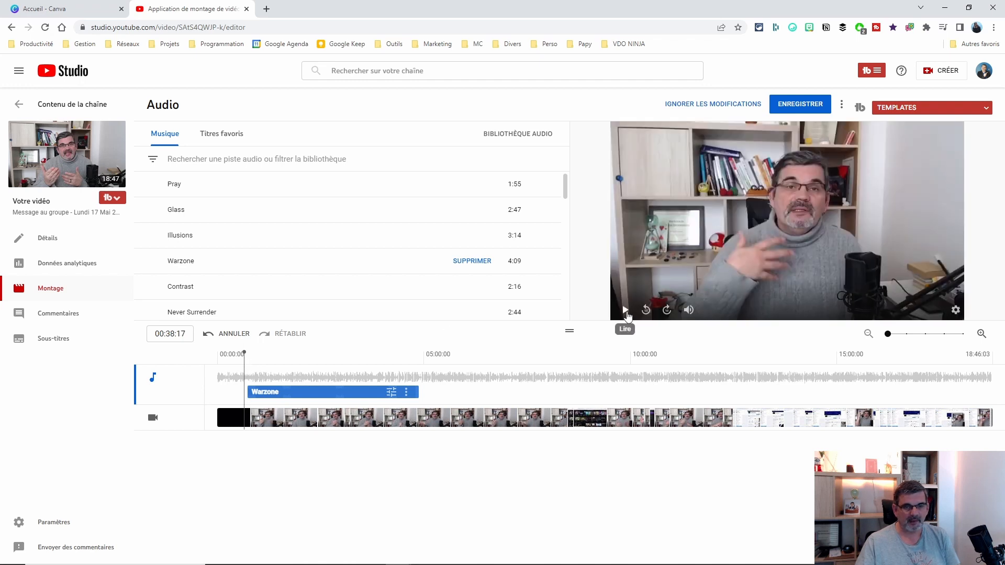
left_click(625, 312)
mouse_move(689, 310)
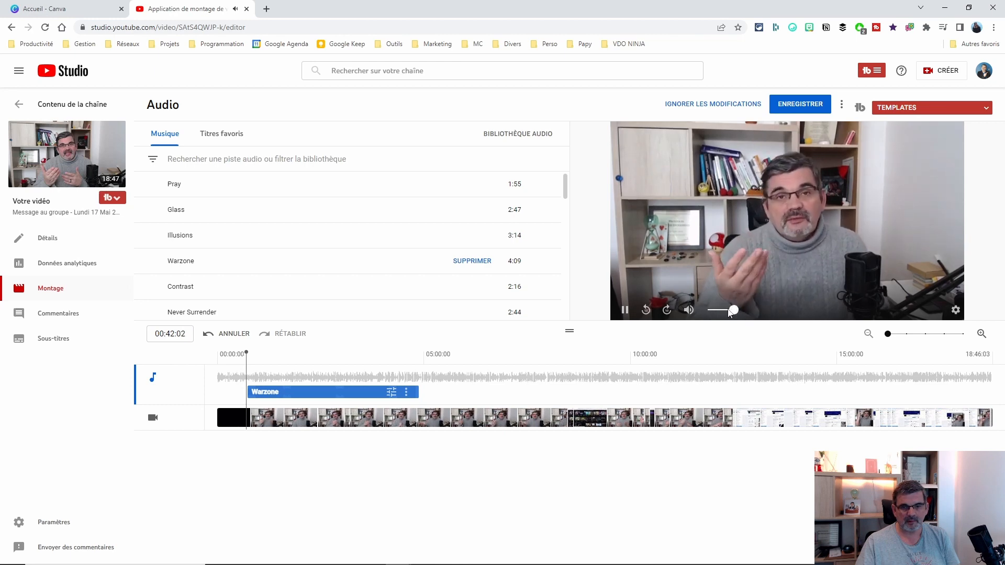
left_click_drag(730, 313, 723, 313)
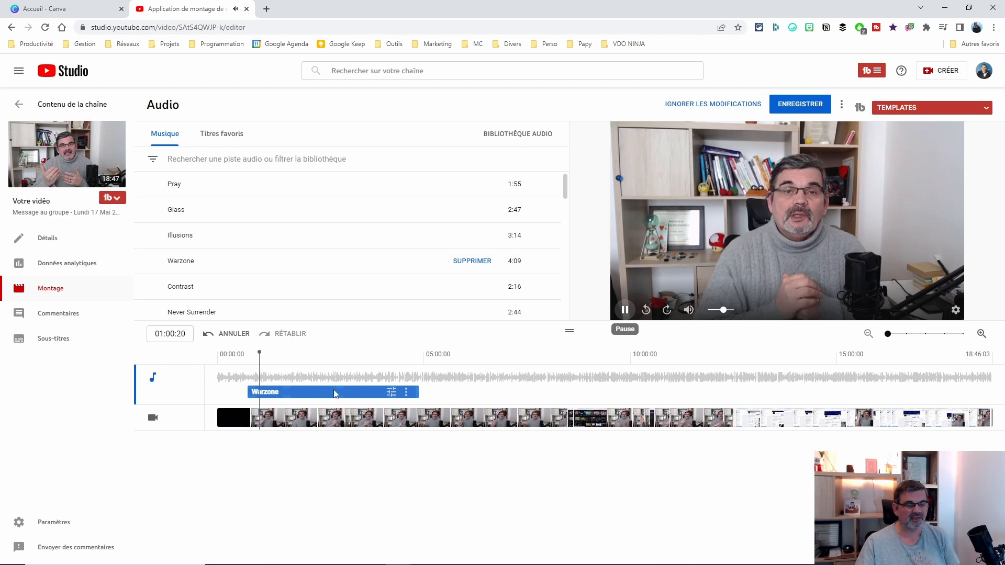
Slide the Warzone clip to about 2:51 and bring it back to the very start of the timeline.
left_click_drag(390, 392, 478, 390)
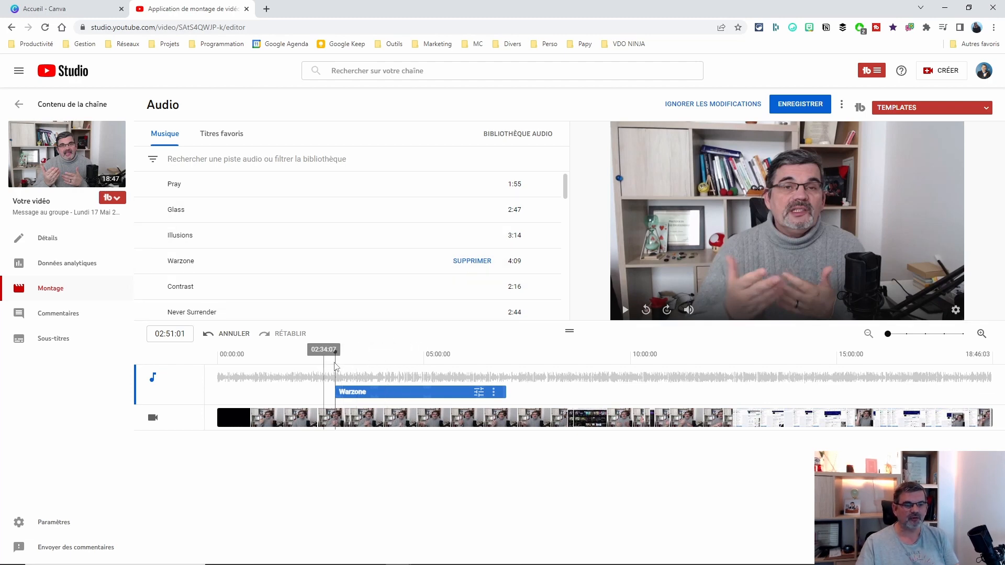
left_click_drag(334, 361, 305, 387)
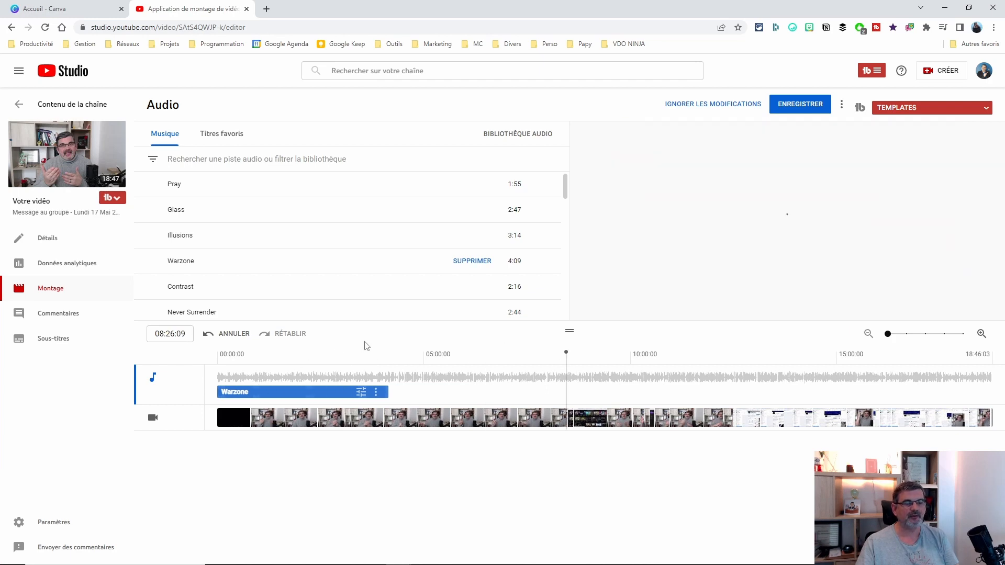
Place the playhead at about 6:57, add the Illusions track and move its clip to start at about 7:20.
left_click_drag(567, 365, 508, 370)
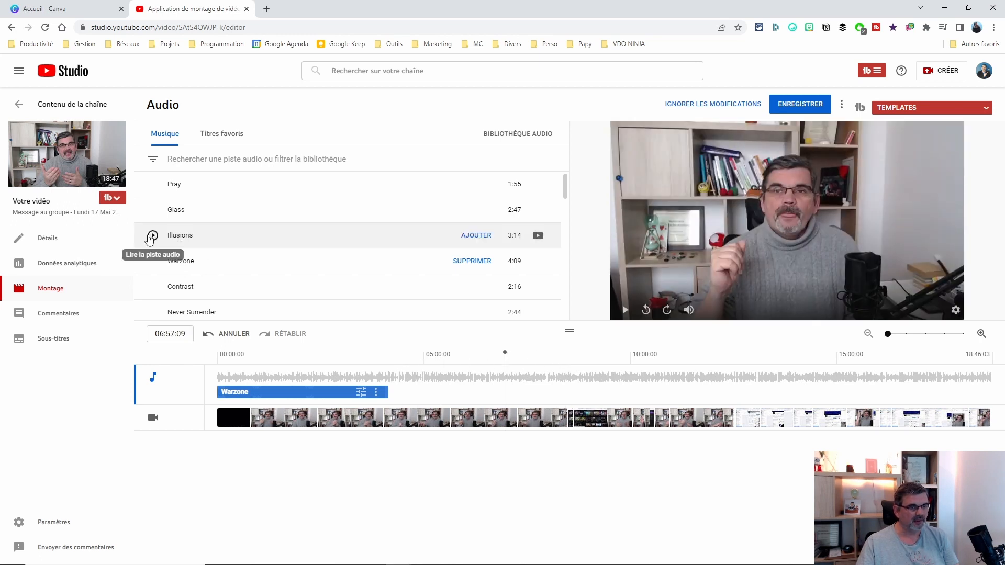
left_click(475, 236)
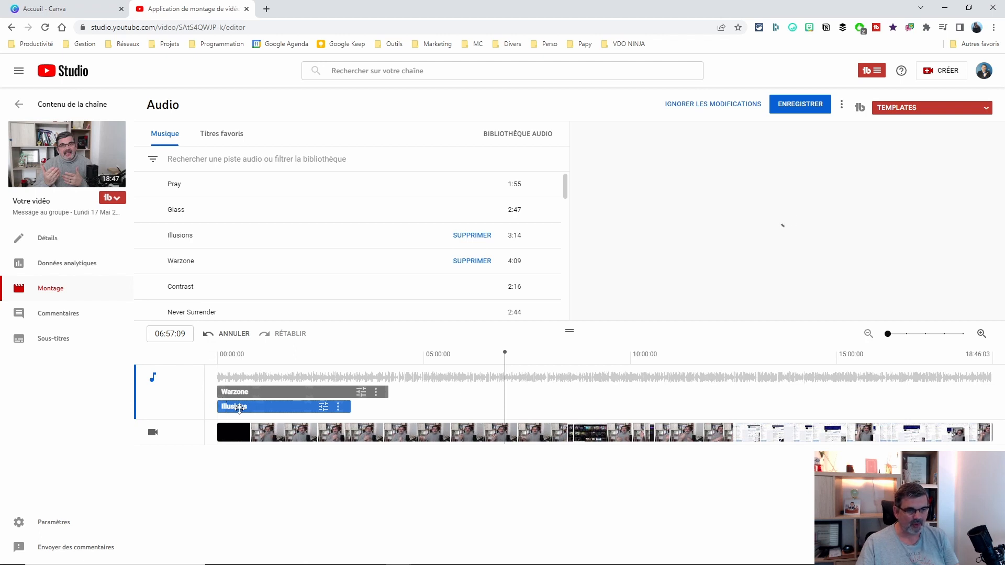
left_click_drag(241, 410, 543, 402)
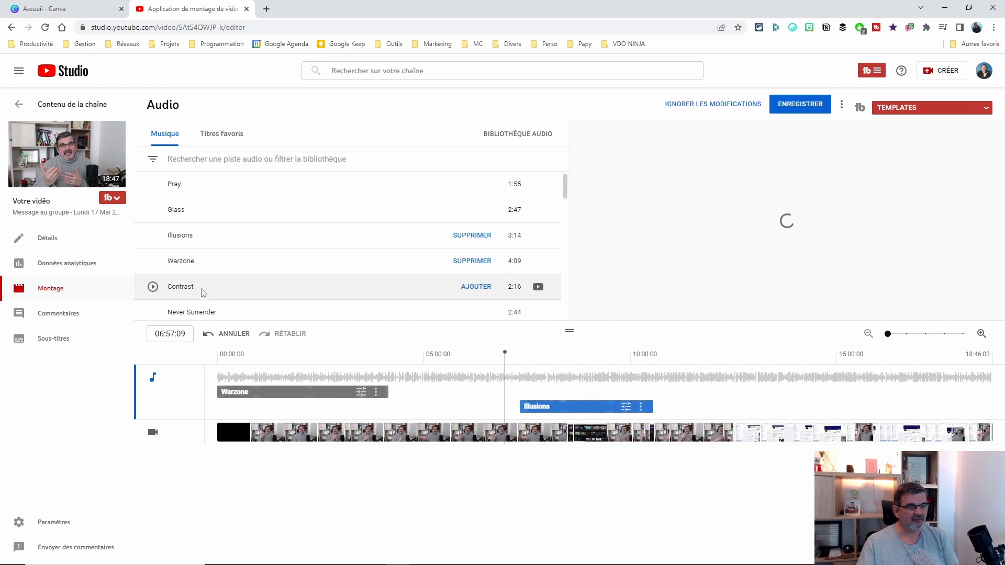
Add the Contrast track and move its clip to start at about 12:42.
left_click(470, 288)
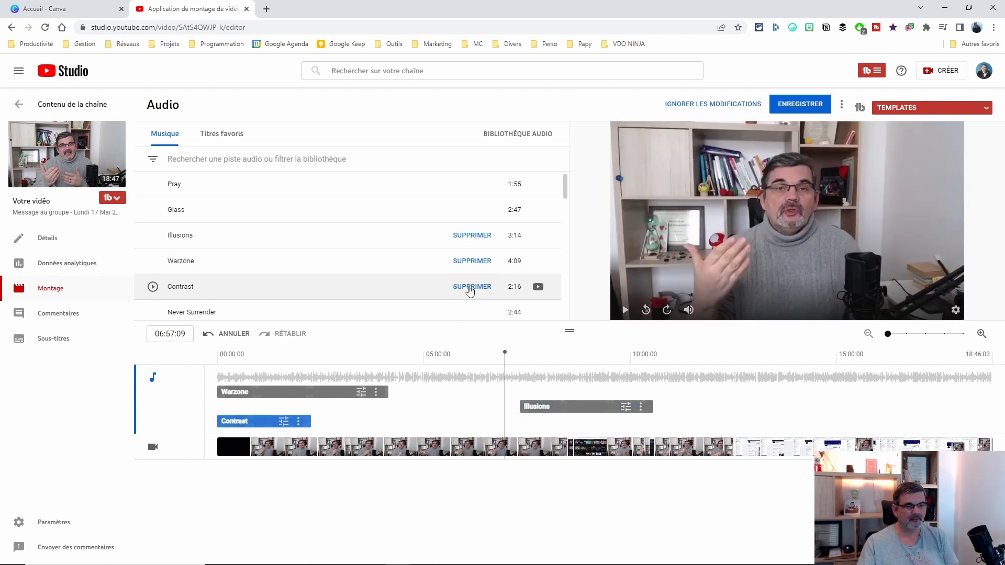
left_click_drag(234, 423, 757, 413)
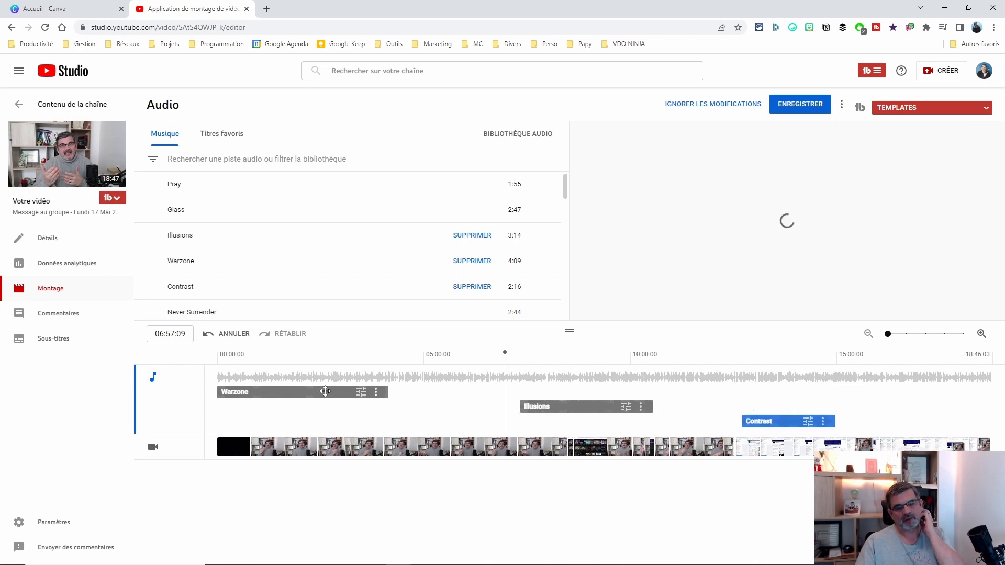
Remove the Illusions track from the timeline, keeping Warzone and Contrast.
left_click(301, 394)
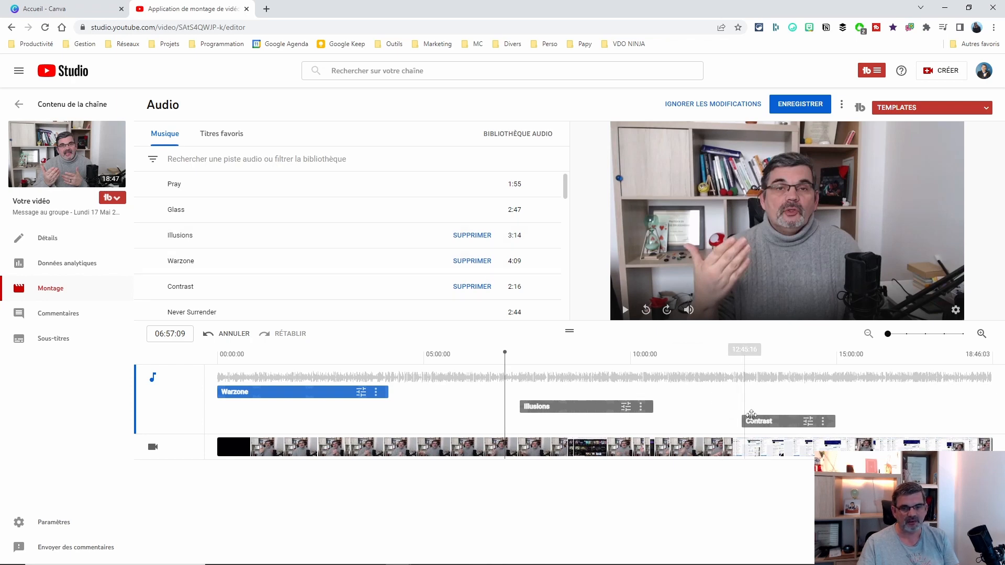
left_click(558, 408)
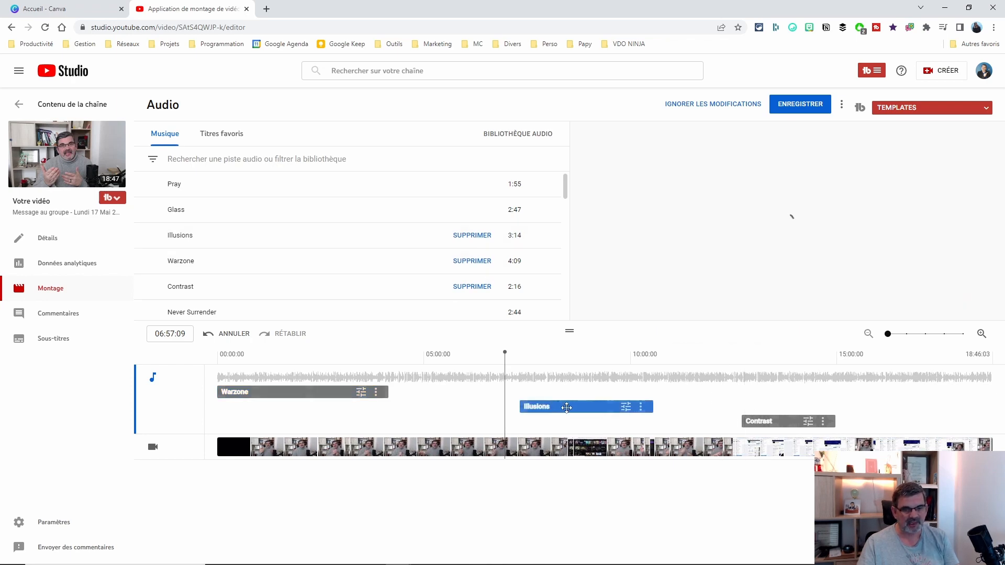
left_click(463, 235)
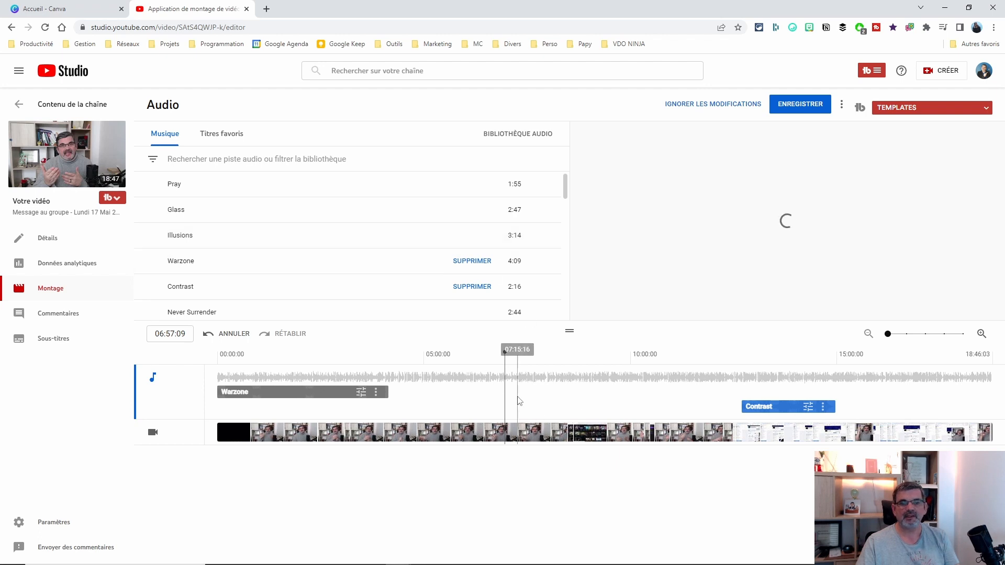
Try the Contrast clip beneath Warzone at about 0:40, and place it past the playhead to start at about 6:10.
left_click_drag(764, 406, 268, 406)
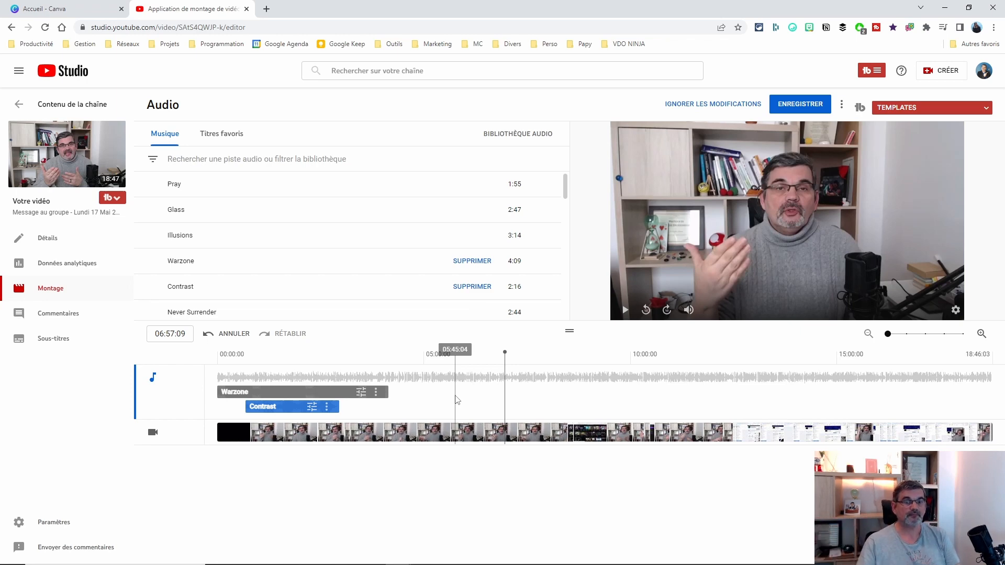
left_click_drag(565, 200, 565, 274)
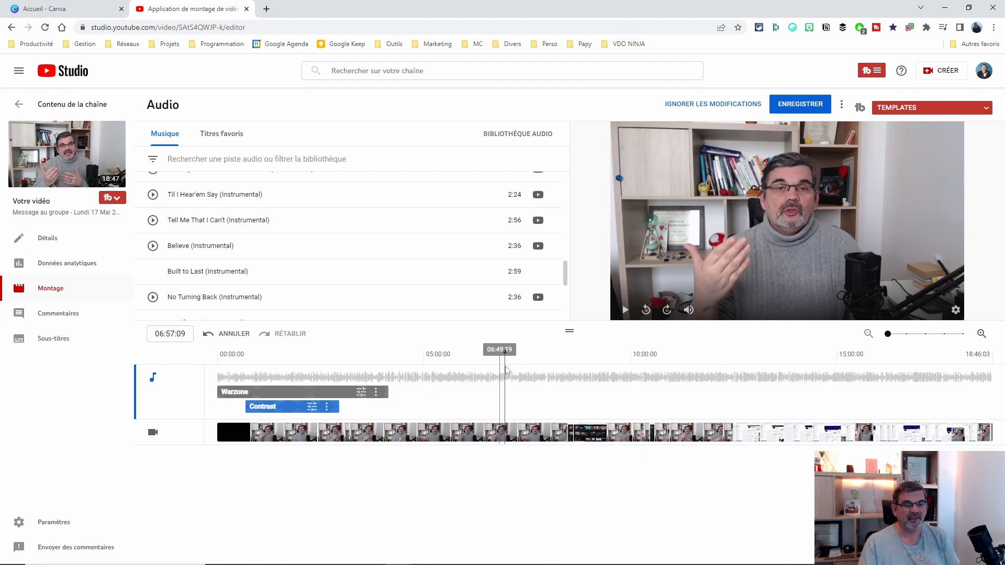
left_click_drag(505, 364, 449, 364)
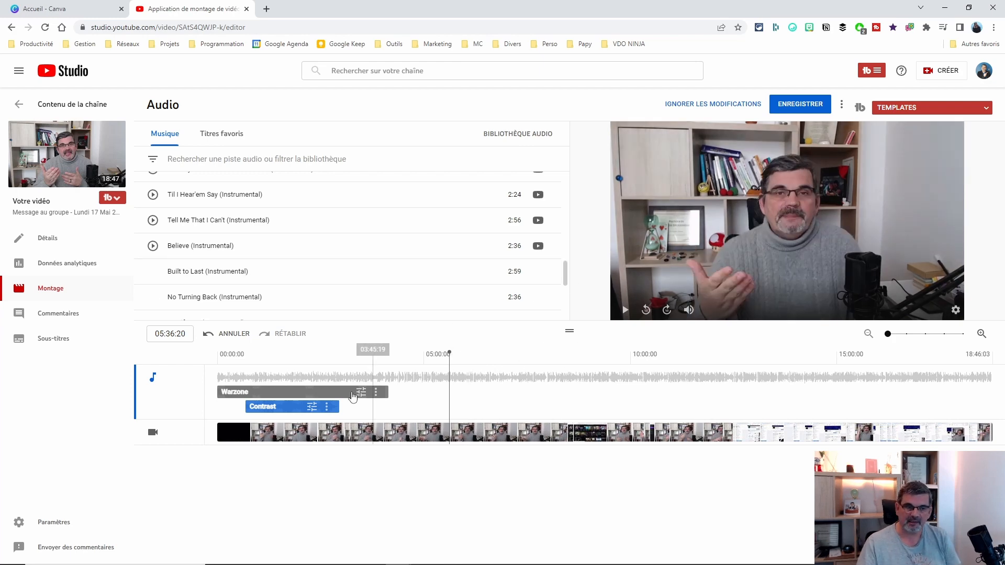
left_click_drag(313, 407, 540, 407)
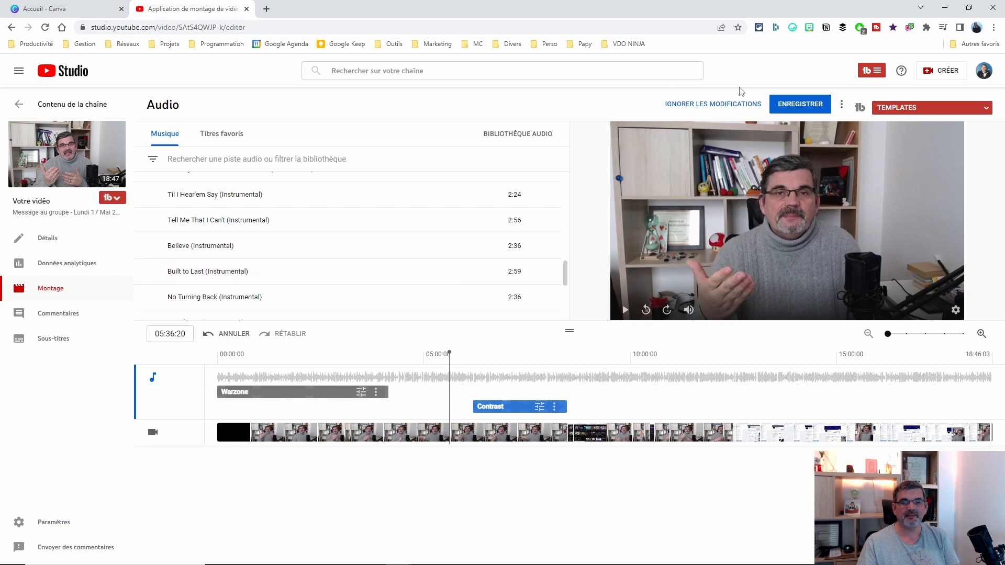
Save the audio edits, return to the video's details and check the processing status of its quality.
left_click(791, 108)
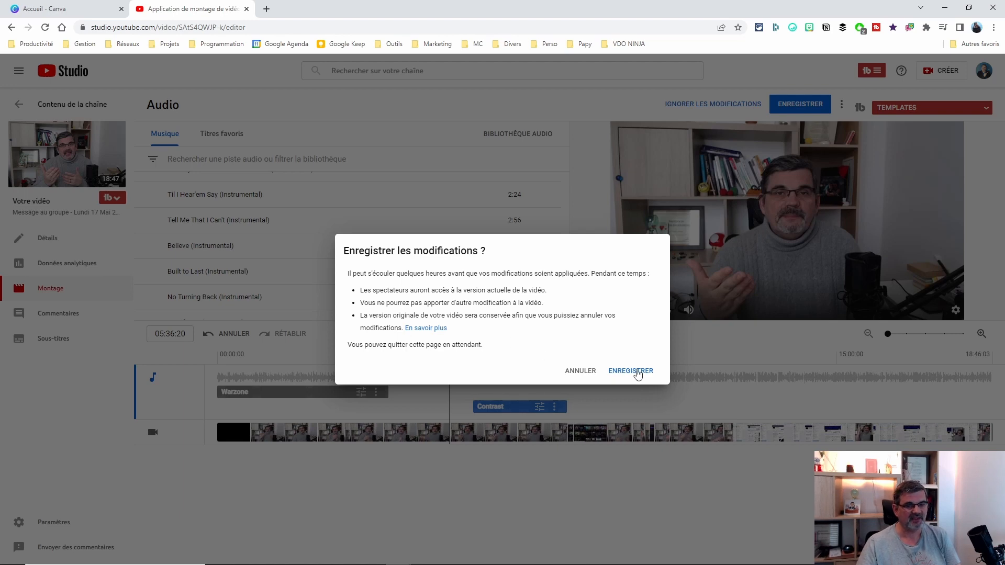
left_click(625, 371)
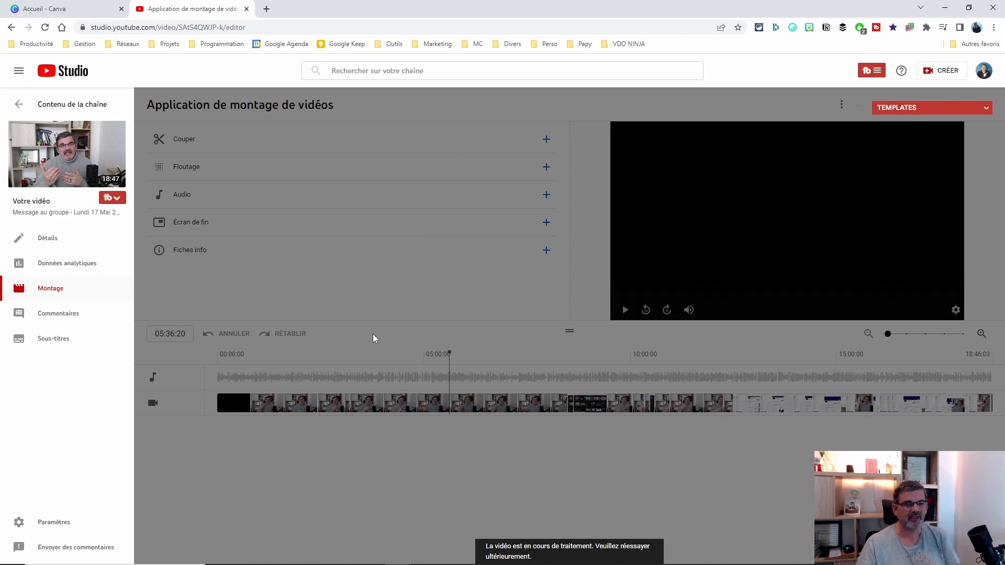
left_click(48, 242)
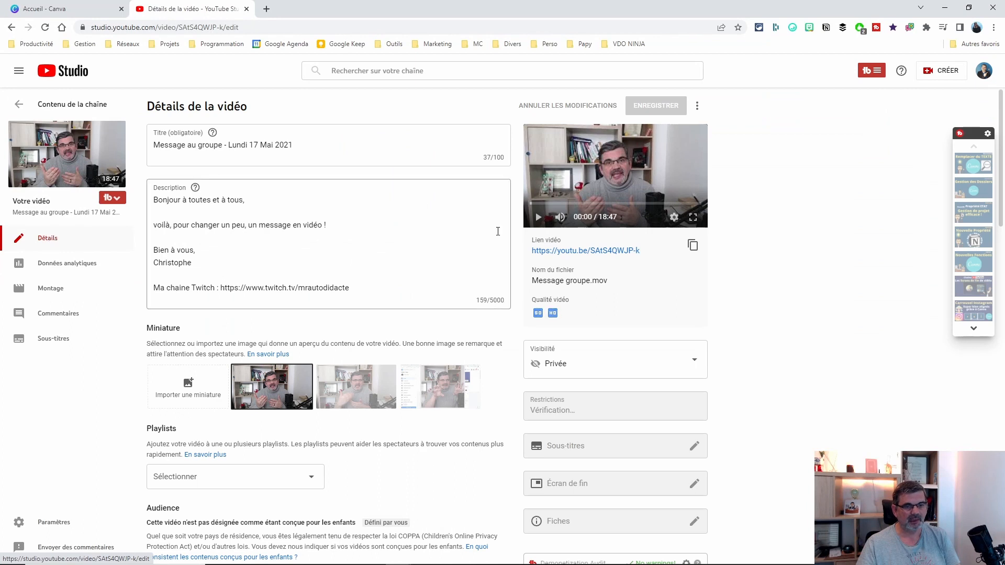
mouse_move(537, 316)
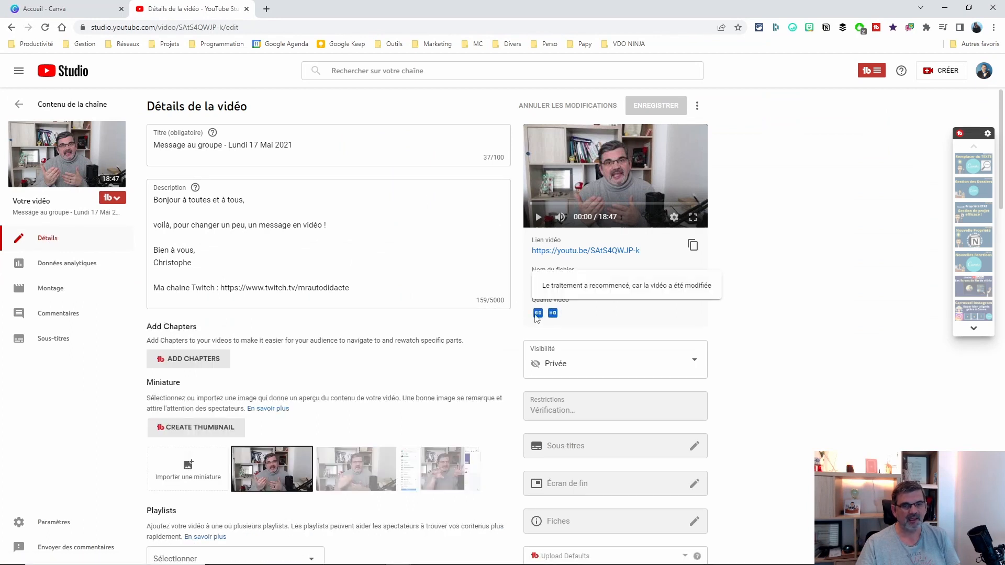